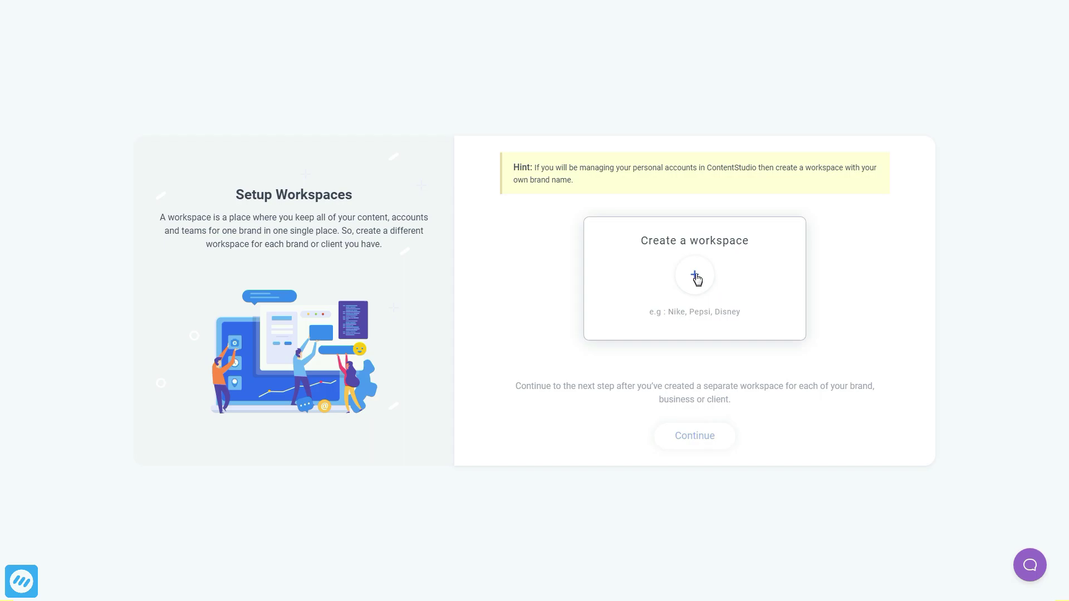
# Create a 'My Store' workspace with the blue suggested logo and enter it.
pyautogui.click(696, 275)
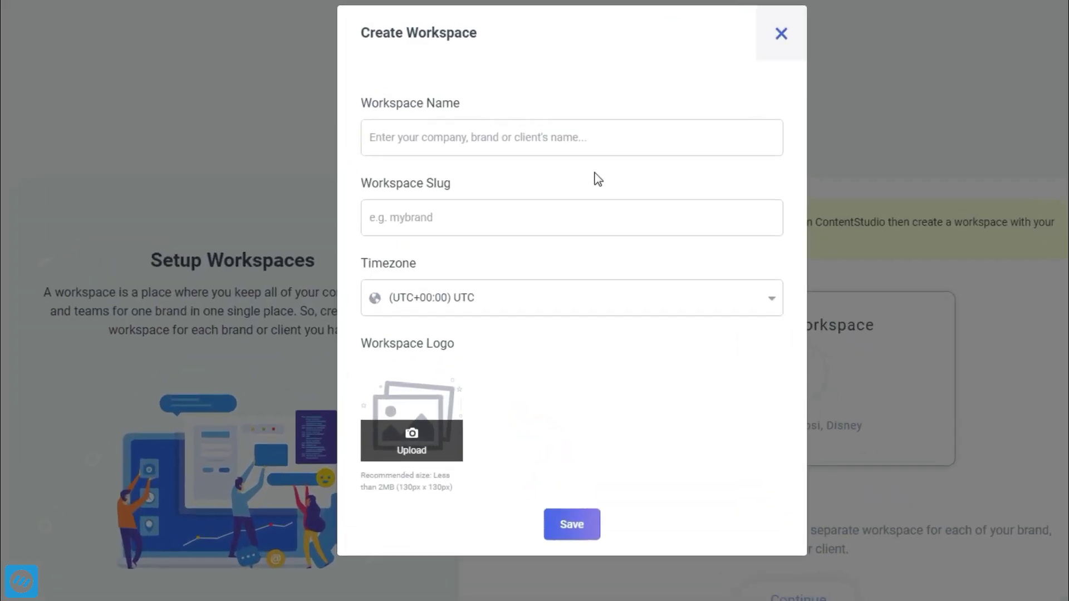
pyautogui.click(547, 107)
pyautogui.write('My Store')
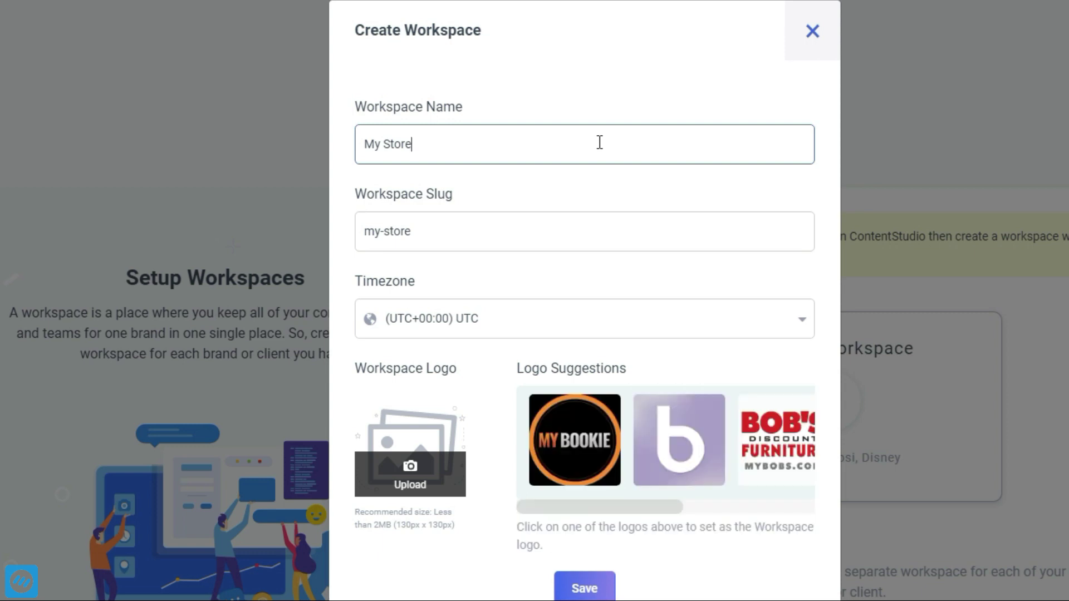
pyautogui.moveTo(590, 503); pyautogui.dragTo(777, 508)
pyautogui.click(760, 445)
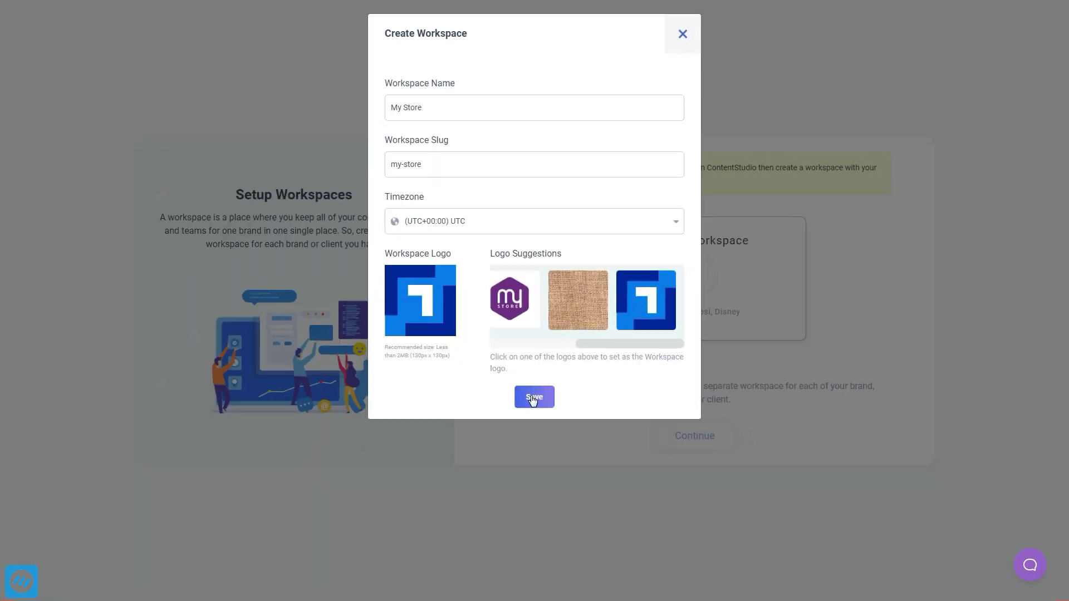
pyautogui.click(533, 397)
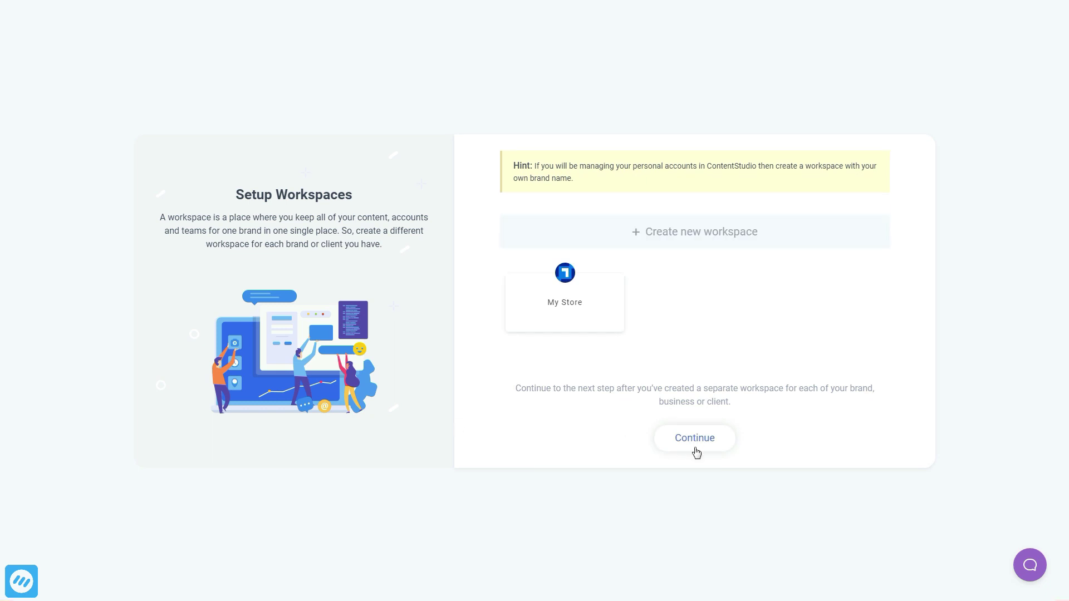
pyautogui.click(695, 445)
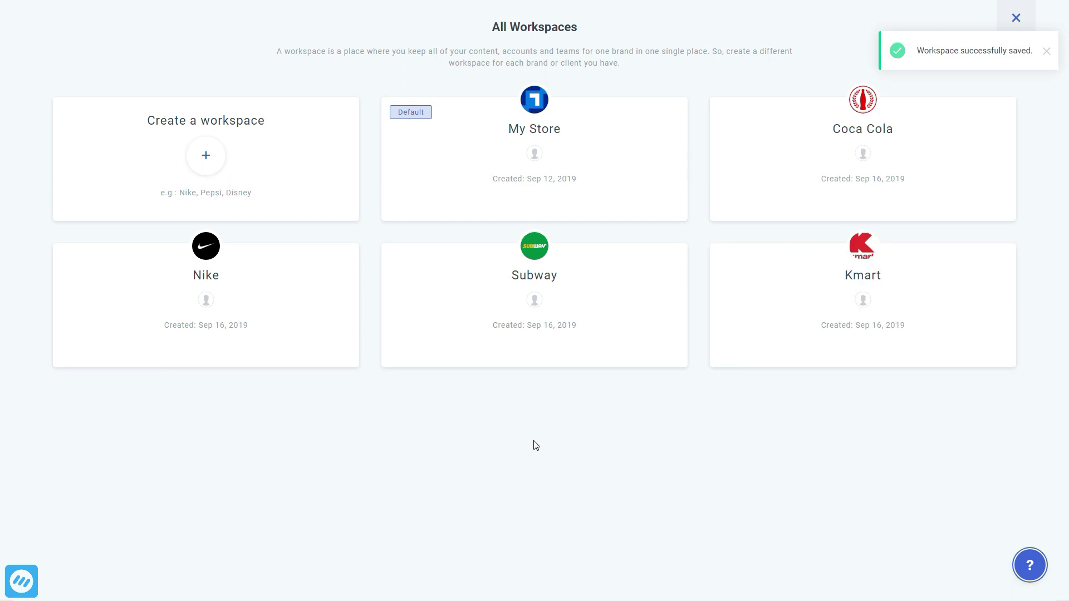
pyautogui.click(526, 147)
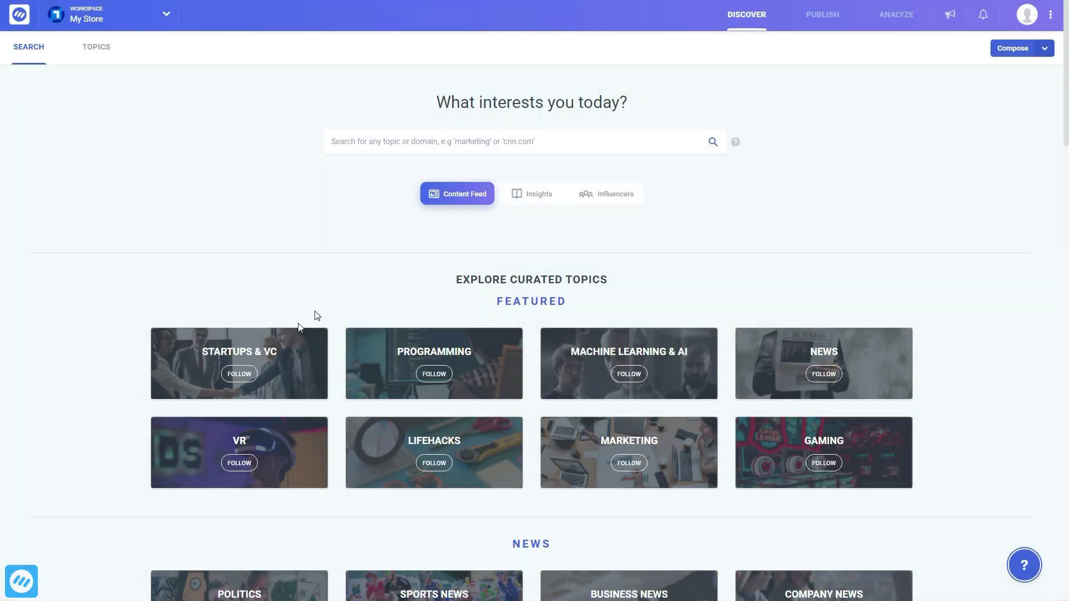
# Browse the Startups & VC topic feed.
pyautogui.click(310, 370)
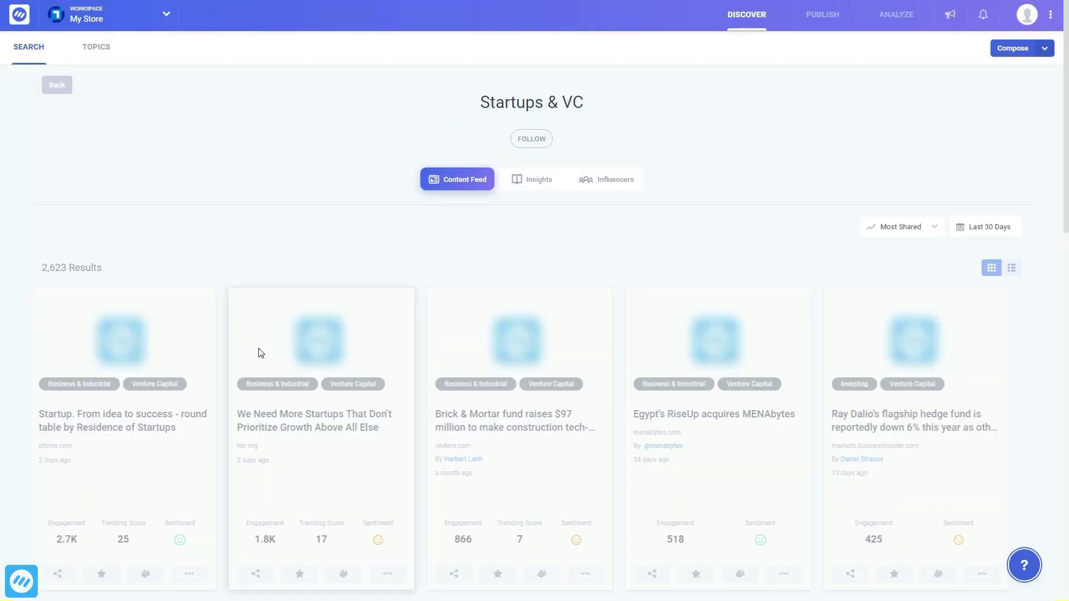
pyautogui.scroll(-4, 255, 263)
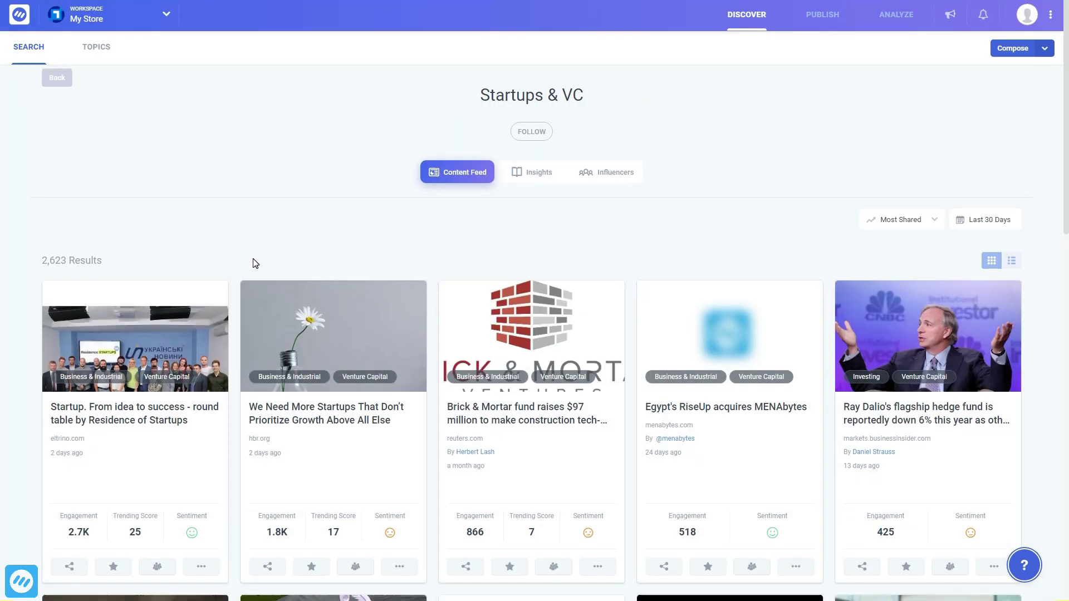
pyautogui.scroll(-2, 255, 263)
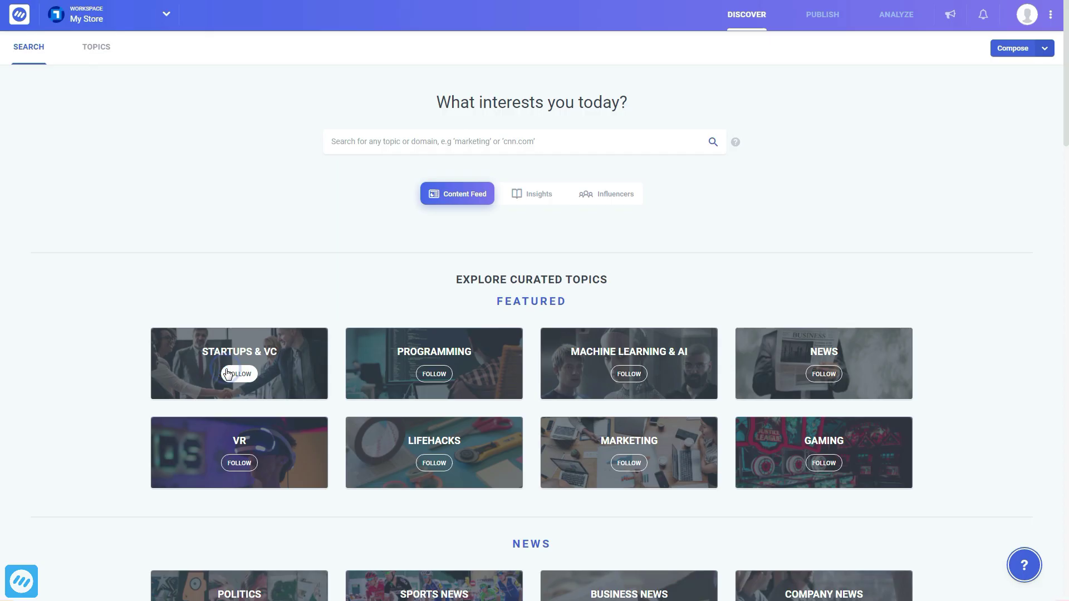
# Follow the Startups & VC, Machine Learning & AI, Marketing and Lifehacks topics.
pyautogui.click(239, 374)
pyautogui.click(624, 380)
pyautogui.click(630, 463)
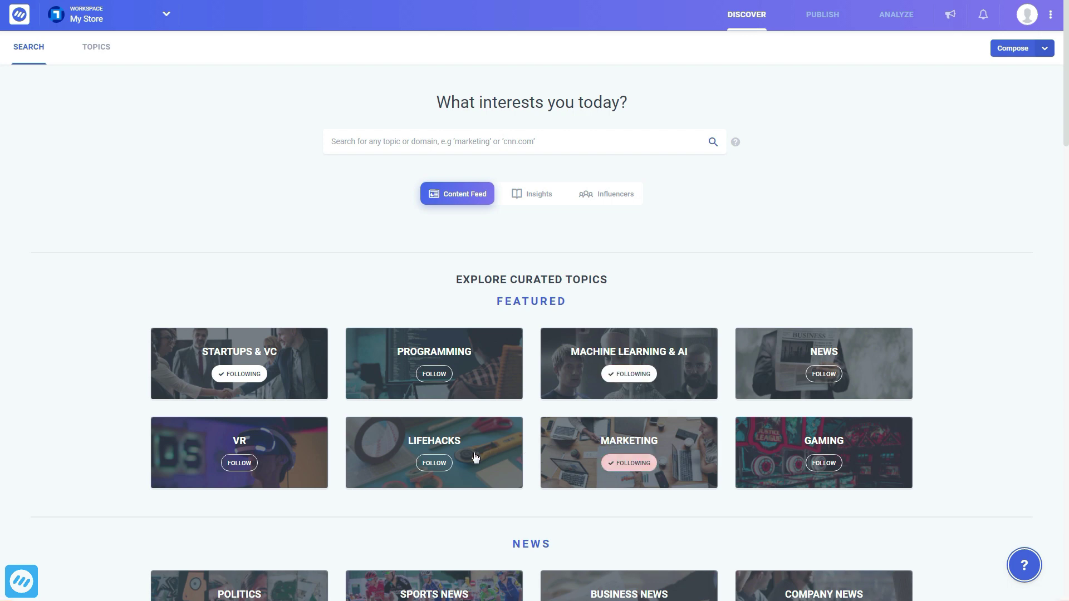
pyautogui.click(441, 463)
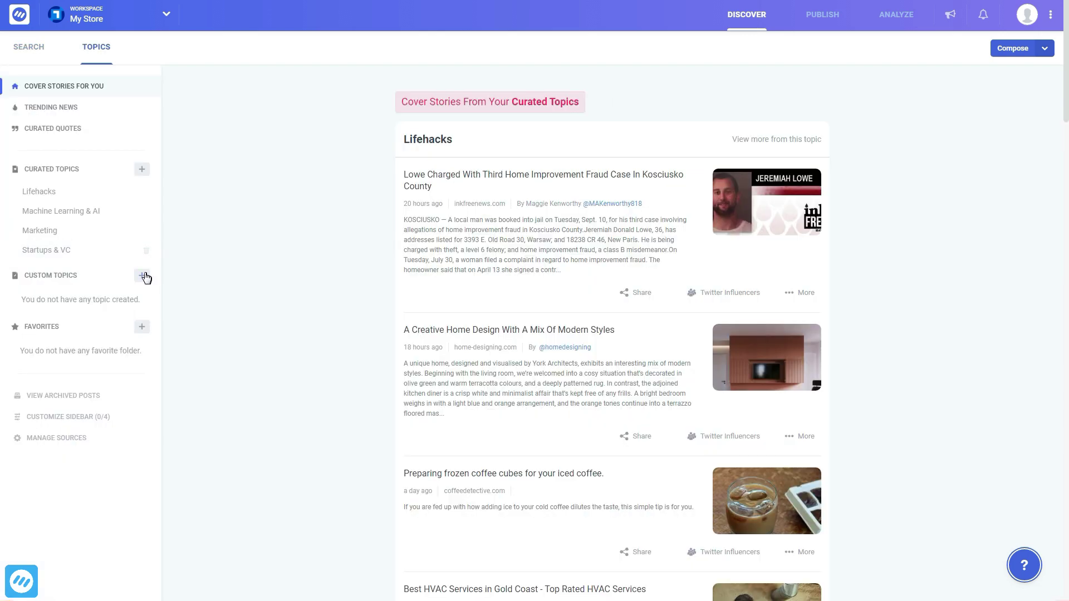
# Save custom topic 'Marketing Automation' with keyword Artificial Intelligence and must-also keyword Marketing.
pyautogui.click(143, 272)
pyautogui.click(368, 179)
pyautogui.write('Marketing Automation')
pyautogui.click(388, 321)
pyautogui.write('Artificial Intelligence')
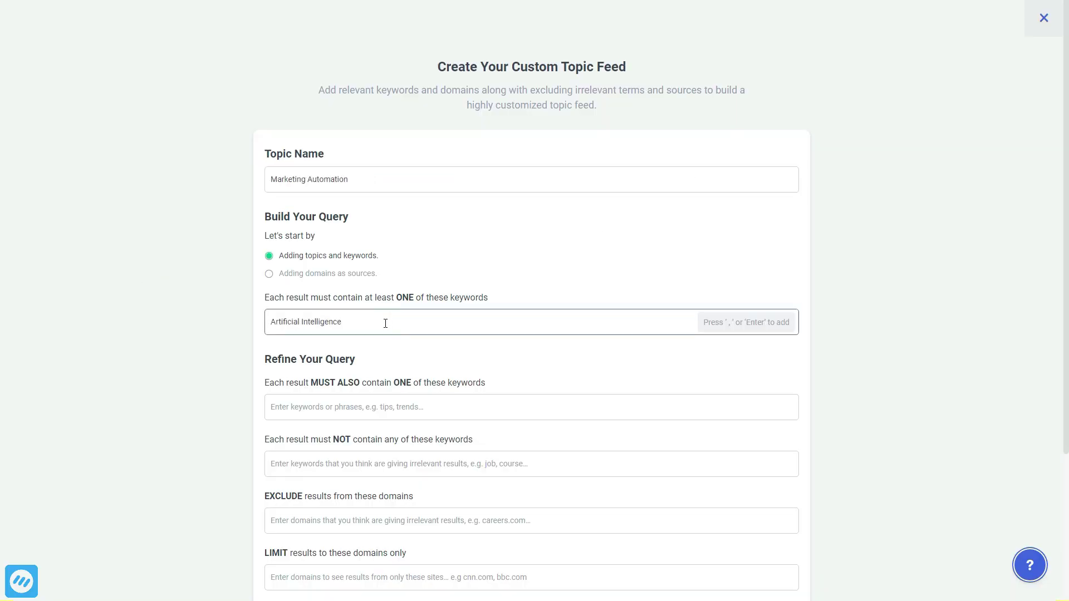
pyautogui.press('Return')
pyautogui.click(249, 431)
pyautogui.write('Marketing')
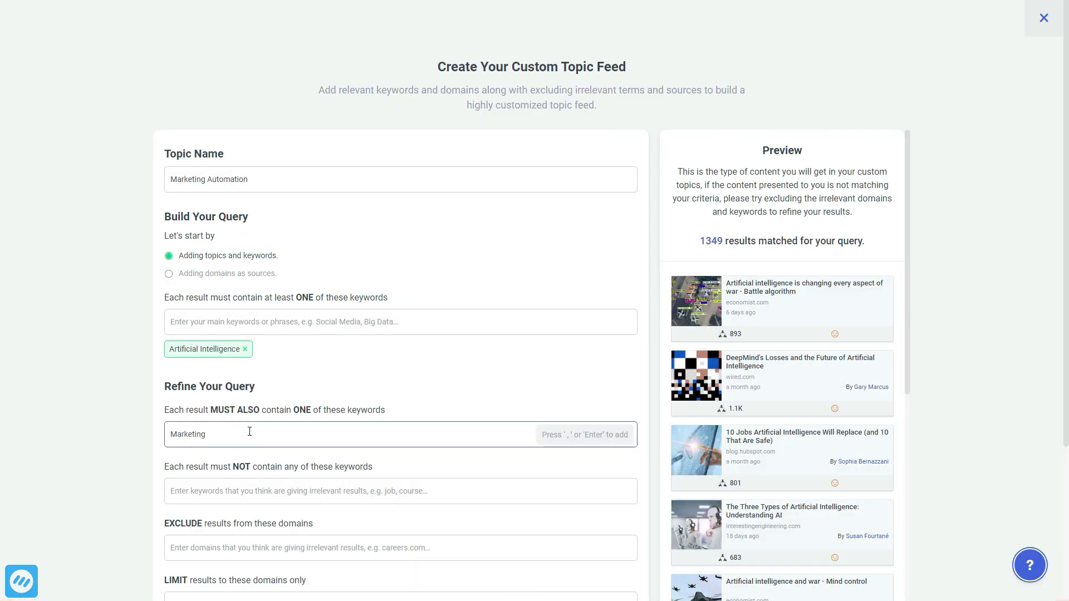
pyautogui.press('Return')
pyautogui.scroll(-4, 117, 437)
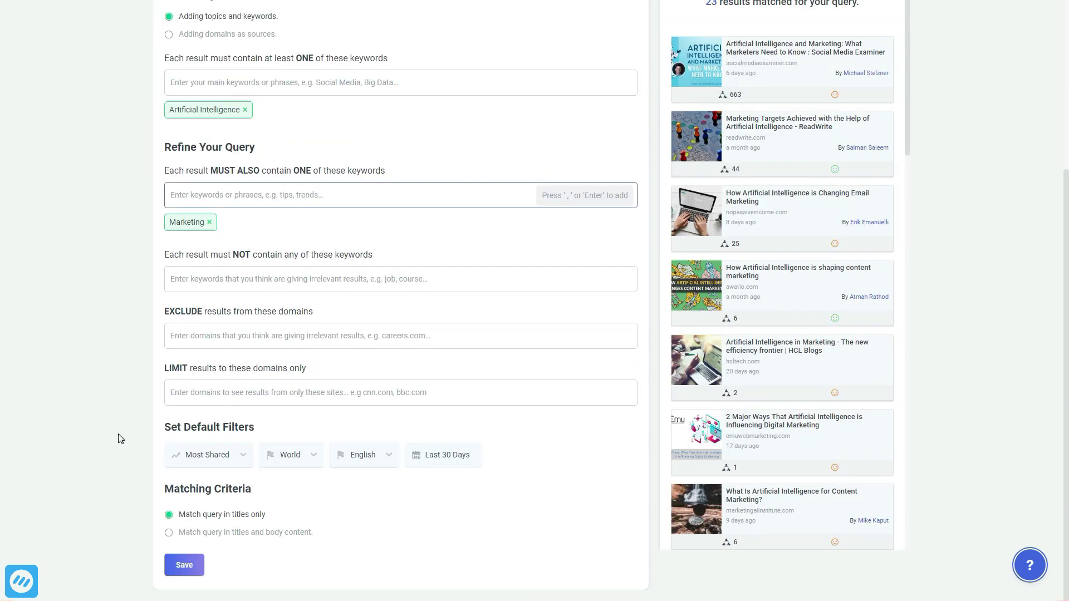
pyautogui.click(185, 574)
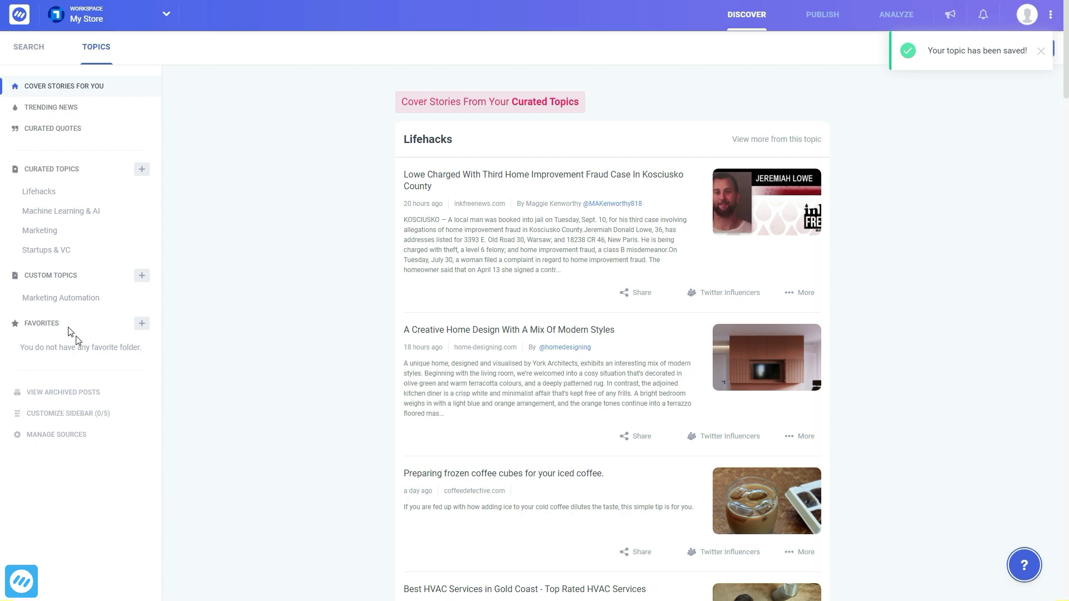
# Open the Marketing Automation feed and bring up the first article's sharing options.
pyautogui.click(61, 301)
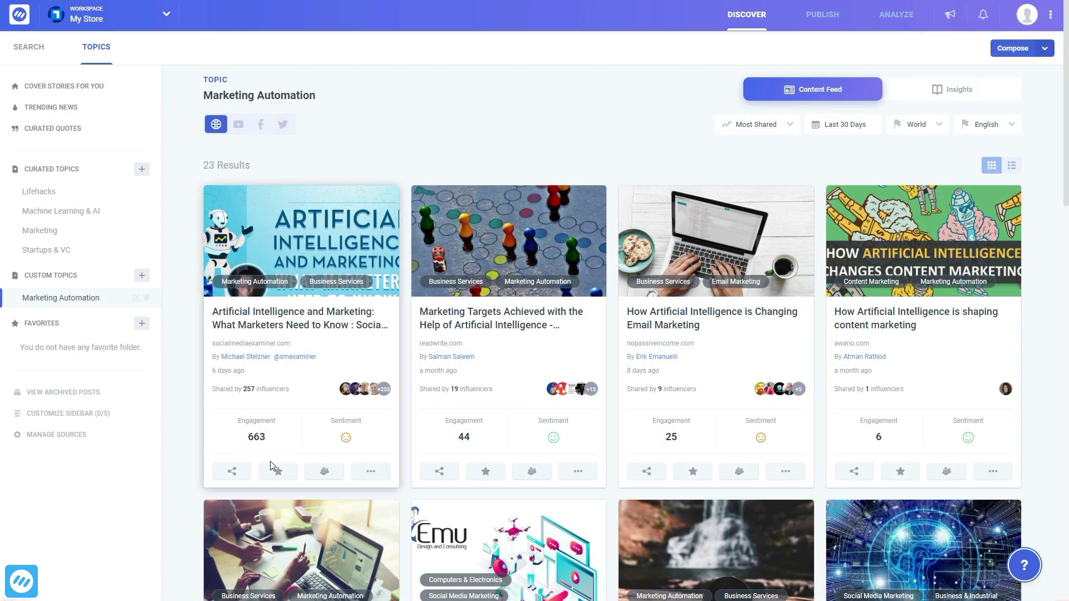
pyautogui.click(231, 473)
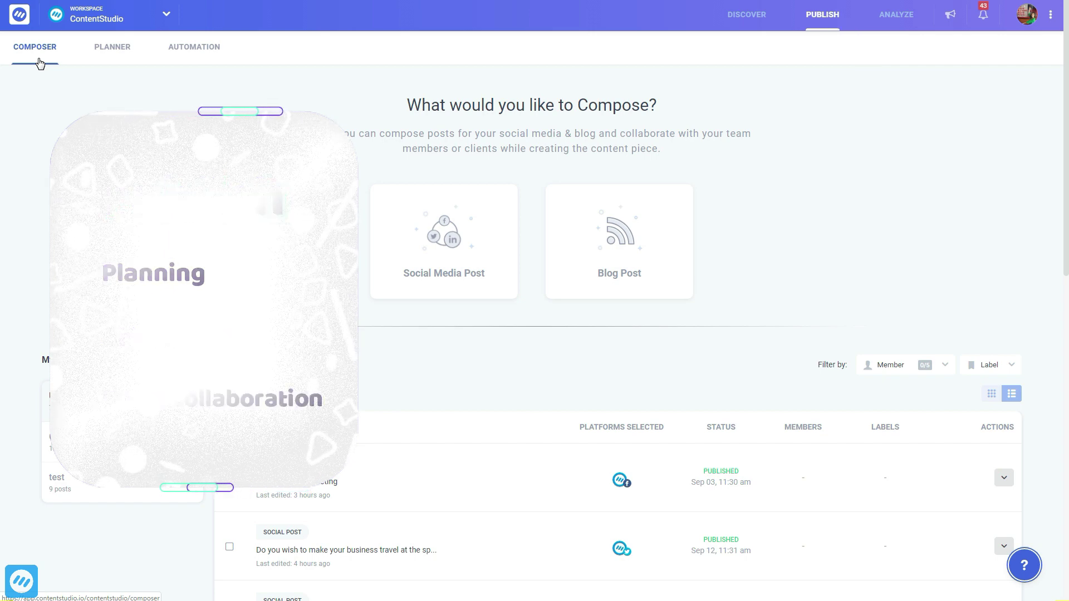
# View scheduled posts in the planner's List View, then the Automation recipes.
pyautogui.click(112, 49)
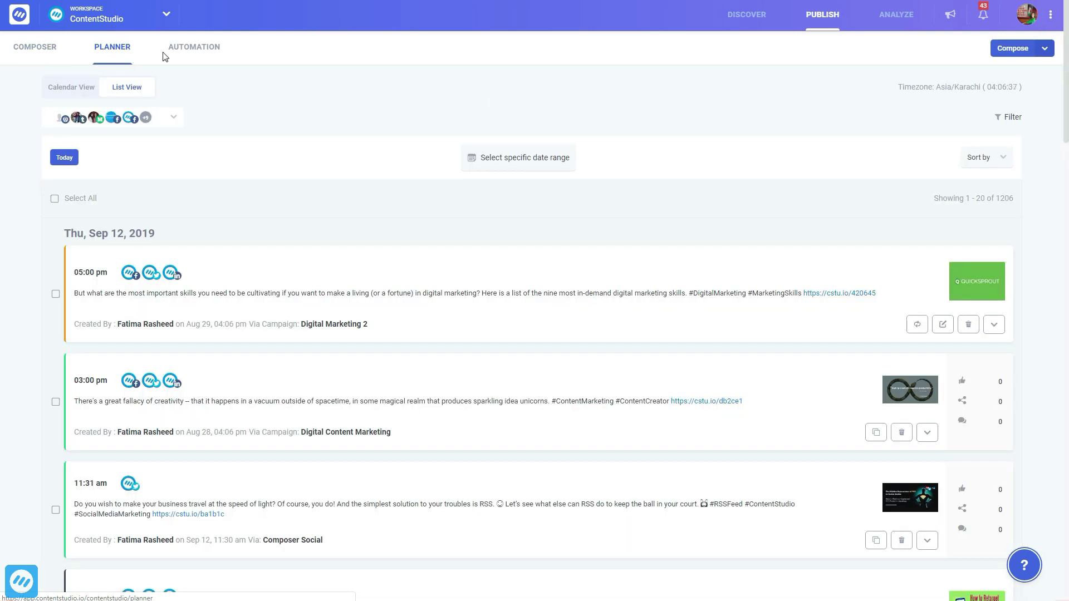
pyautogui.click(188, 56)
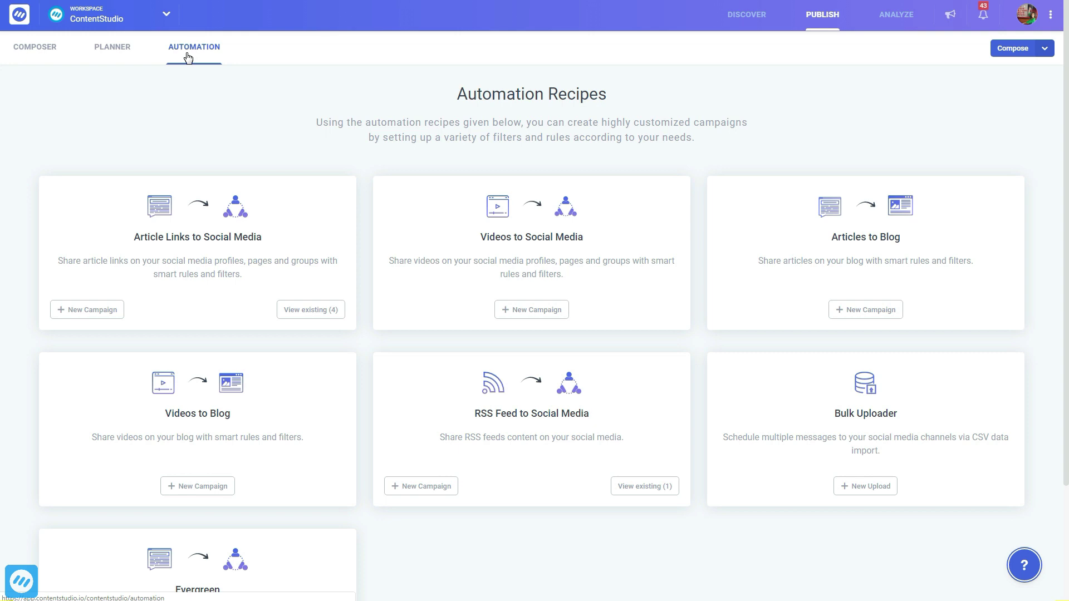
# Tour Basic Settings, Team Members, Content Categories, Social Accounts and Other Integrations settings pages.
pyautogui.click(1027, 18)
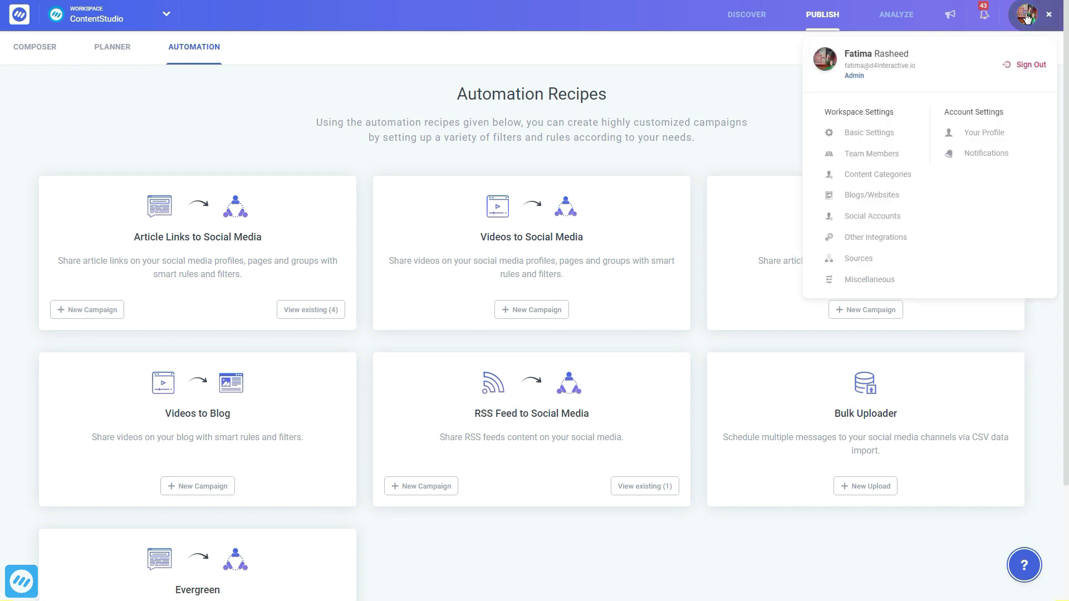
pyautogui.click(869, 133)
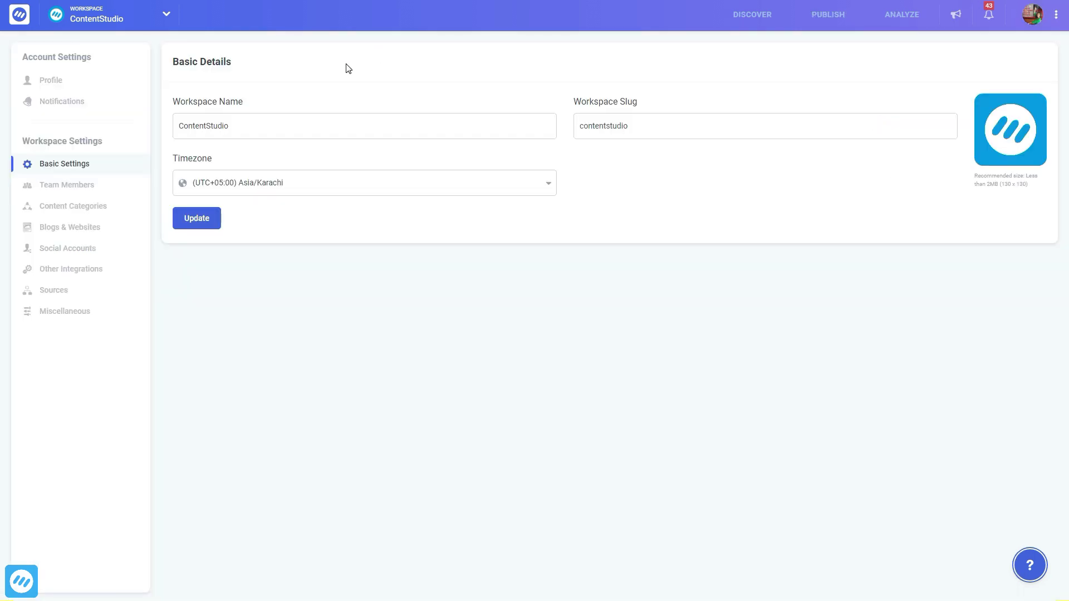
pyautogui.click(89, 187)
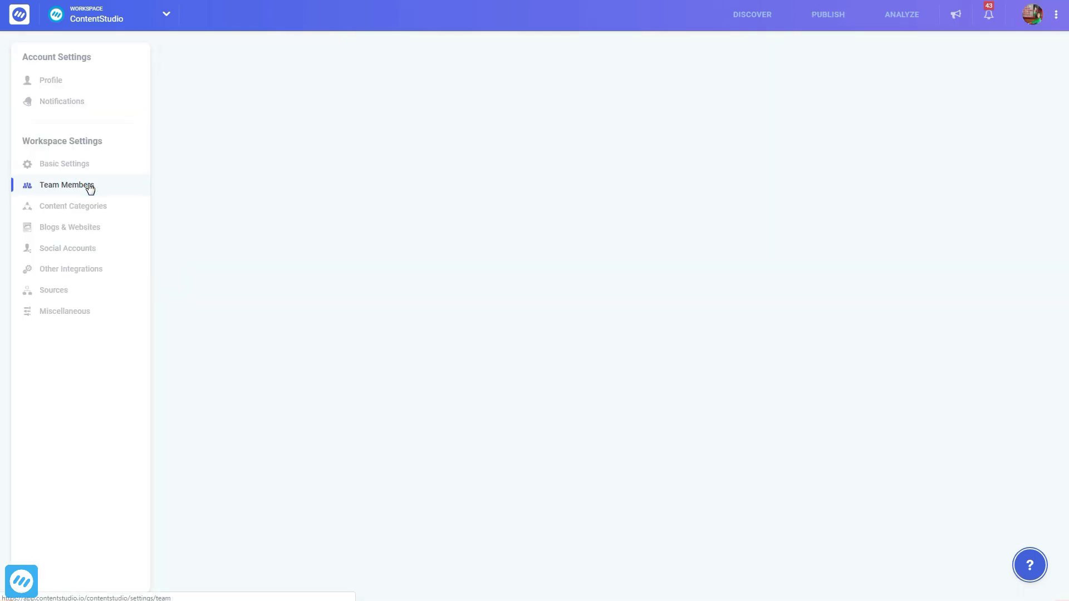
pyautogui.click(90, 207)
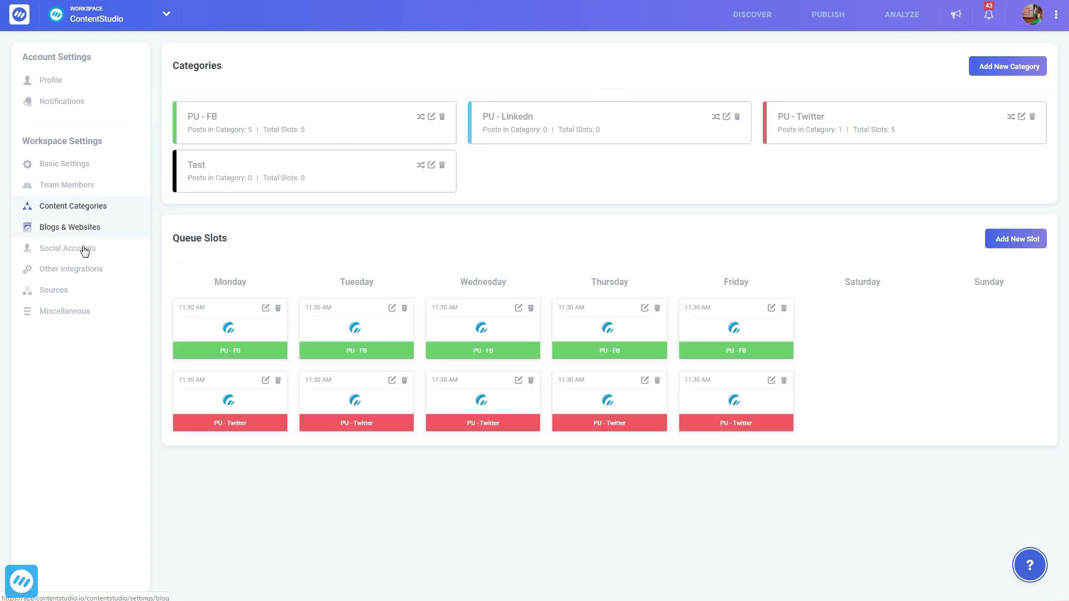
pyautogui.click(86, 254)
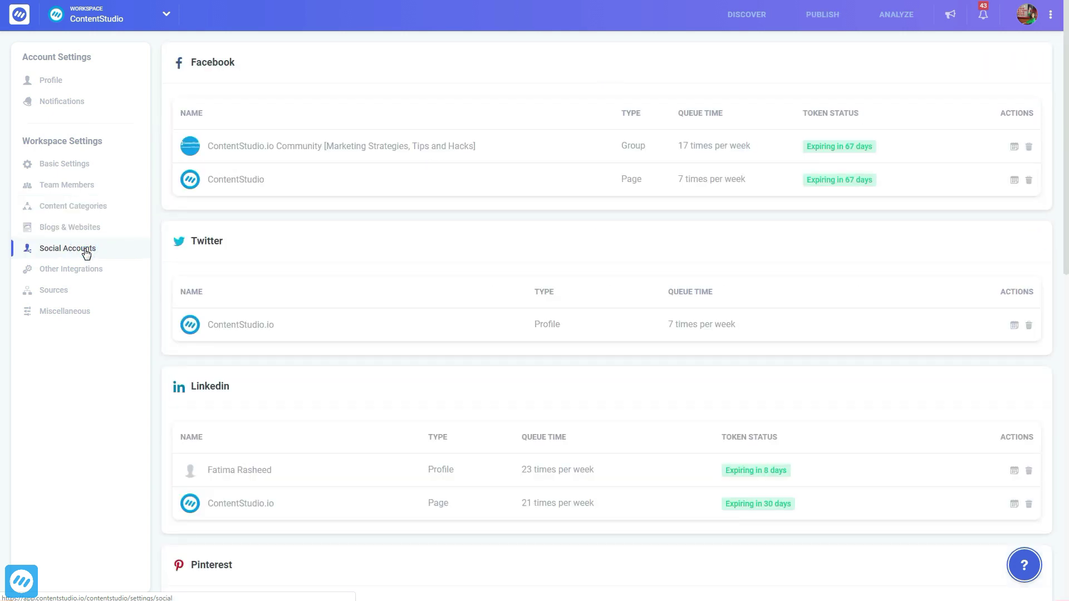
pyautogui.click(82, 273)
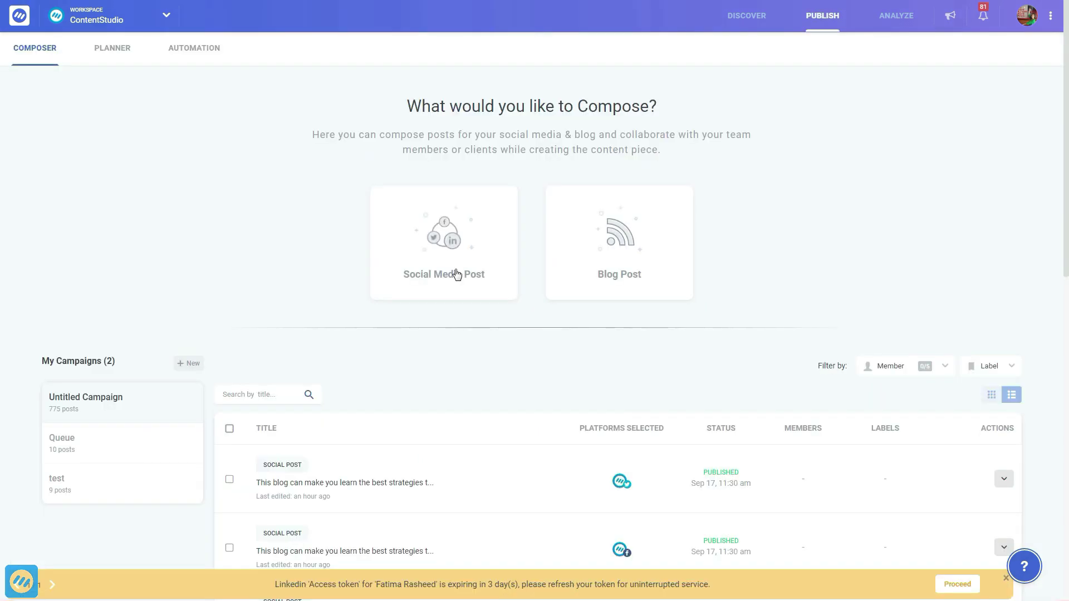
# Start a social post from the Animalz agency article and apply UTM tracking to its link.
pyautogui.click(451, 278)
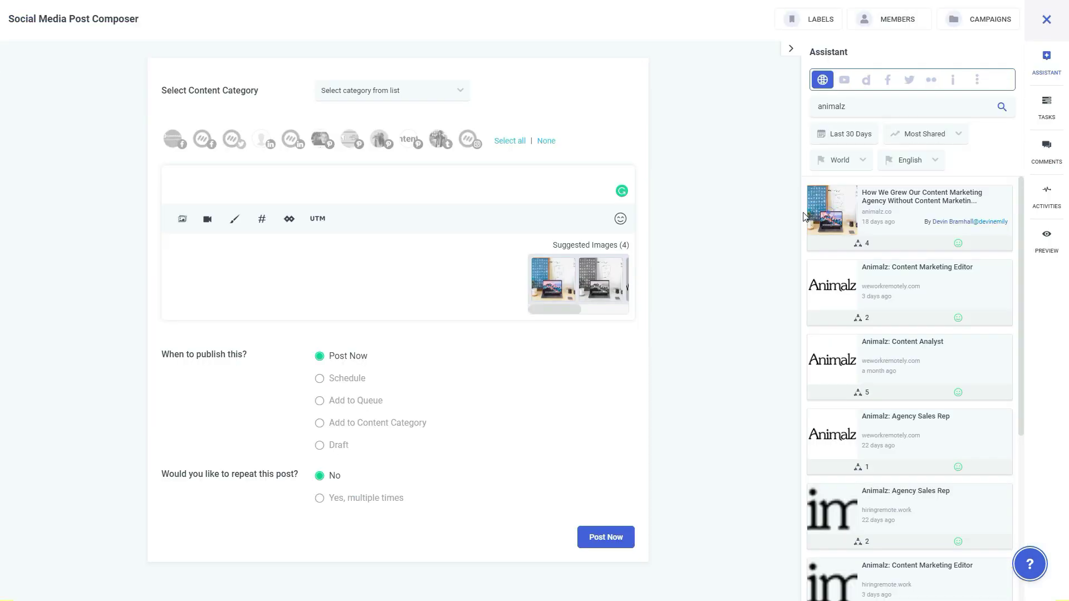
pyautogui.moveTo(805, 216); pyautogui.dragTo(251, 180)
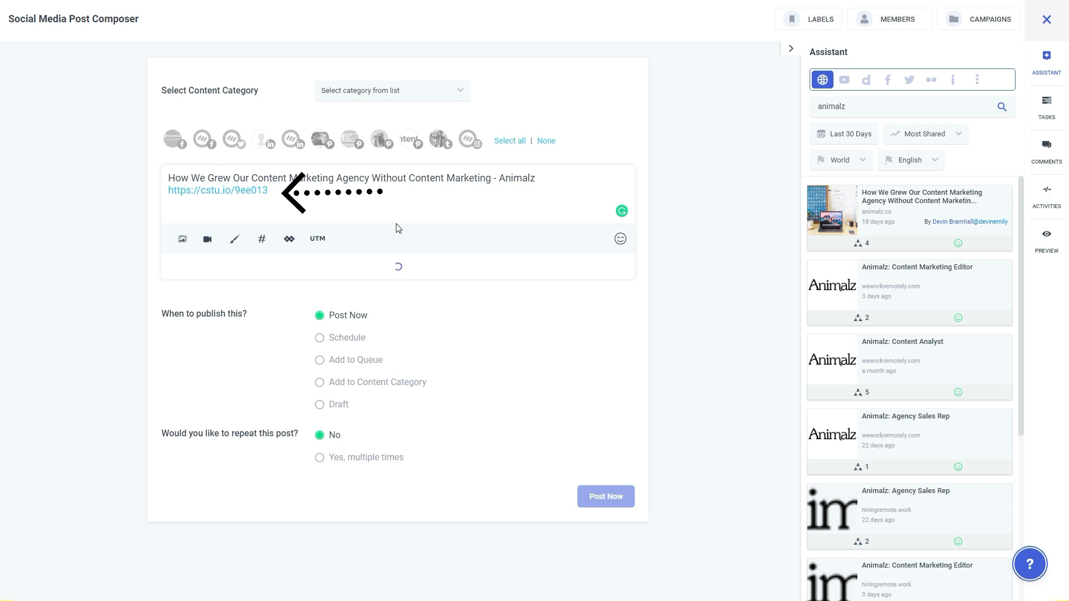
pyautogui.click(318, 240)
pyautogui.click(403, 536)
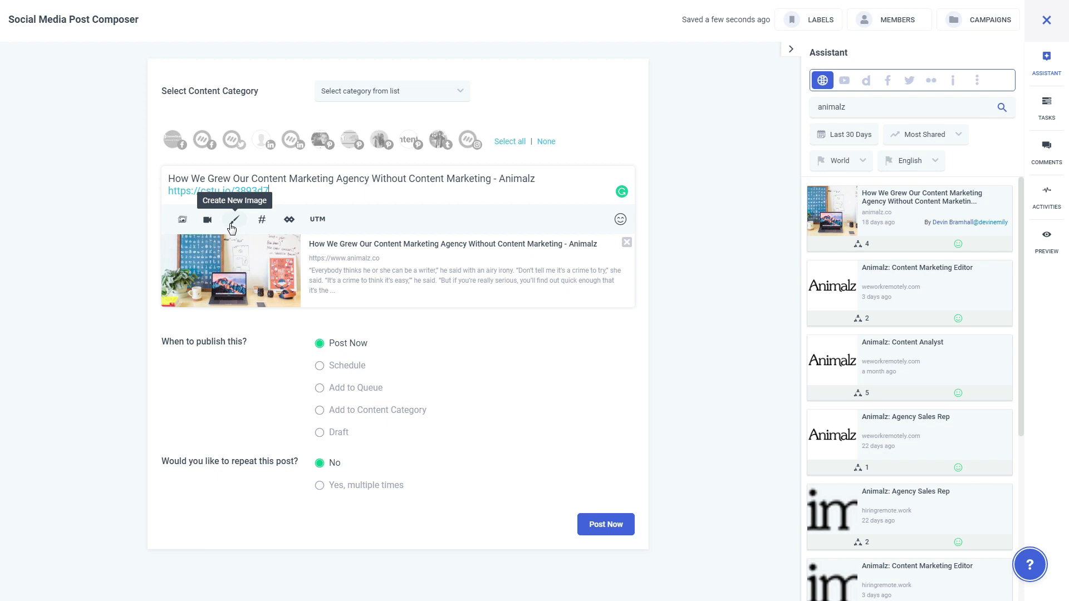
# Select the ContentStudio.io Facebook, Twitter and LinkedIn accounts as destinations.
pyautogui.click(202, 142)
pyautogui.click(232, 141)
pyautogui.click(291, 141)
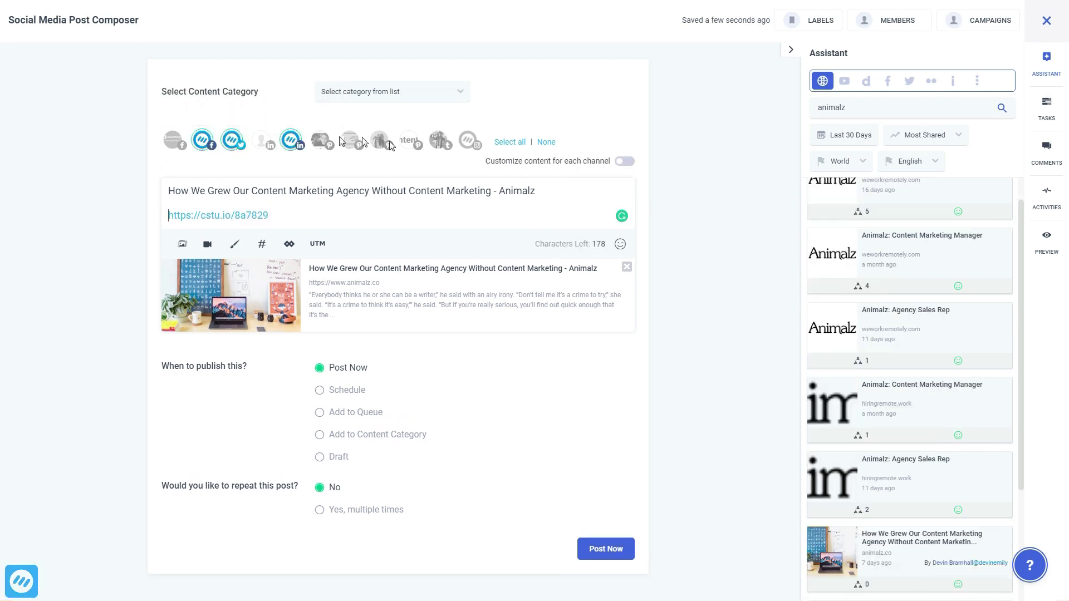
# Preview the post for Twitter and LinkedIn, then add it to the queue.
pyautogui.click(1046, 245)
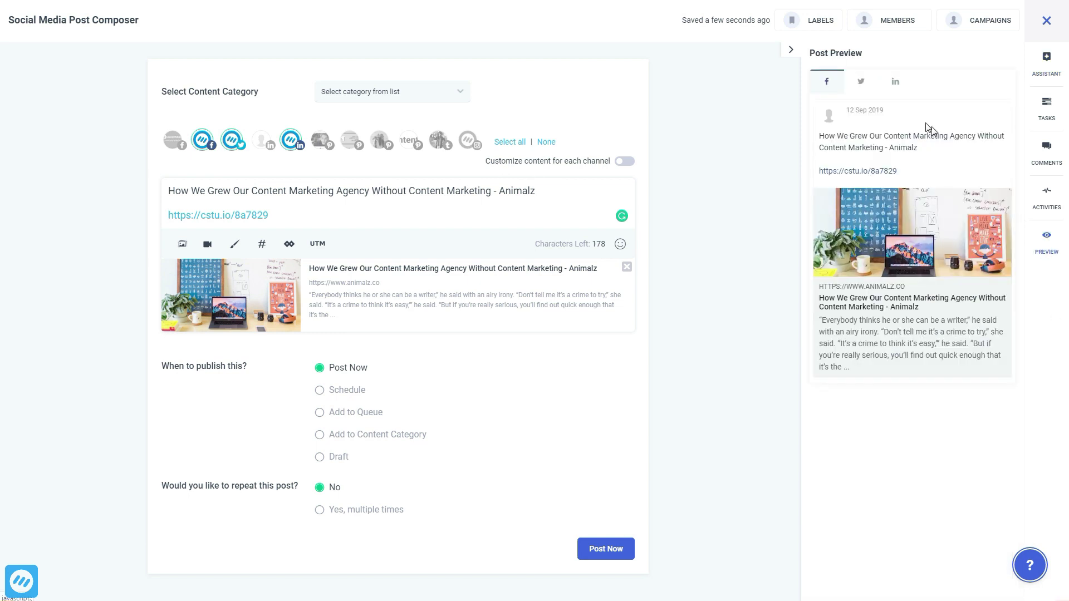
pyautogui.click(865, 87)
pyautogui.click(896, 82)
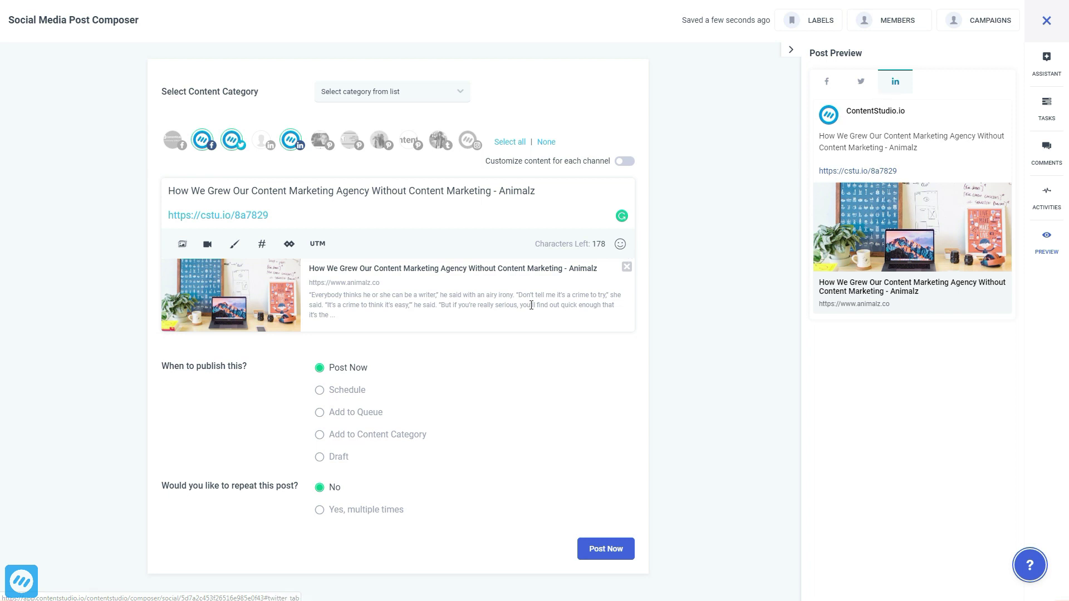
pyautogui.click(374, 411)
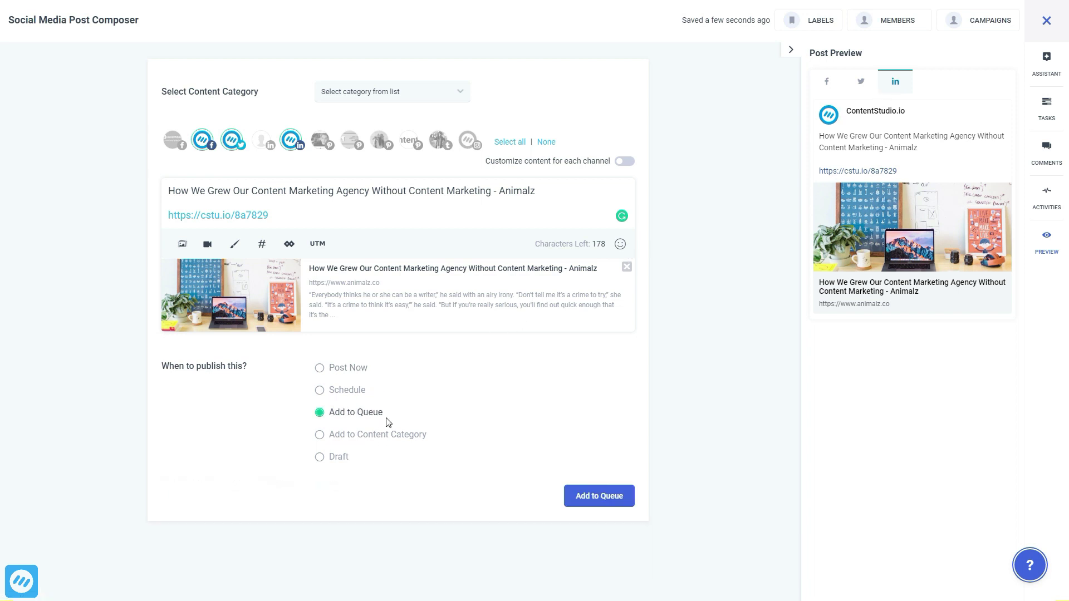
pyautogui.click(603, 501)
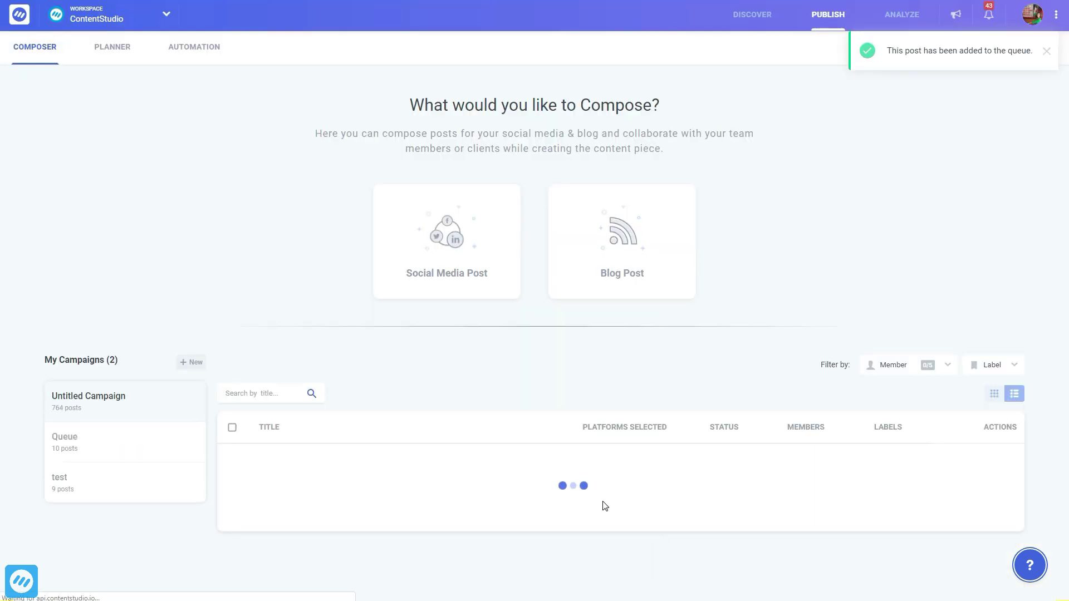
# Open the team-collaboration article in the blog composer, viewing comments, tasks and distribution channels.
pyautogui.click(620, 239)
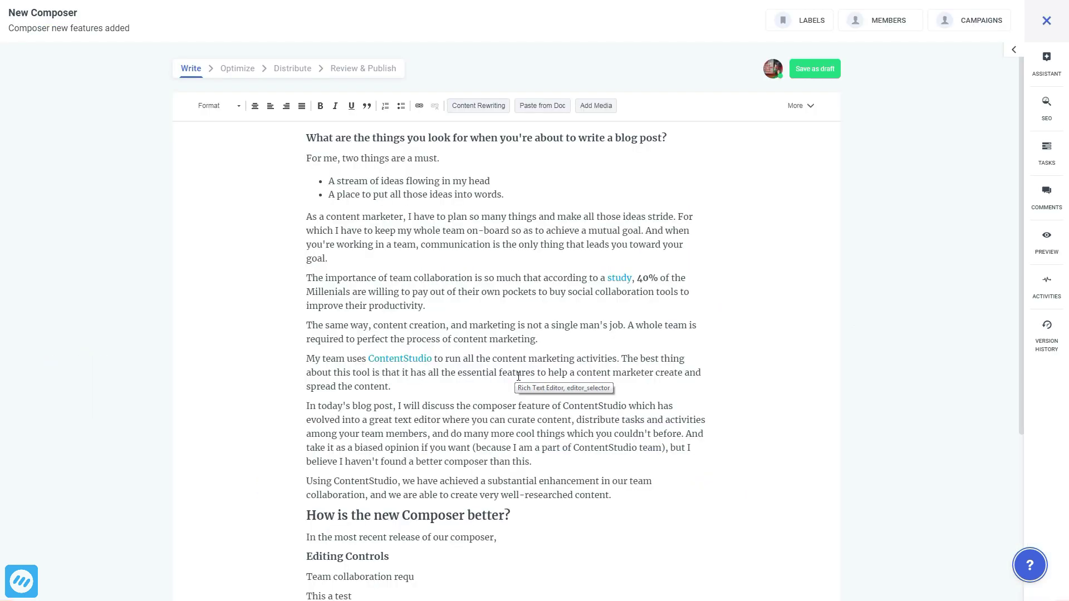
pyautogui.click(1047, 201)
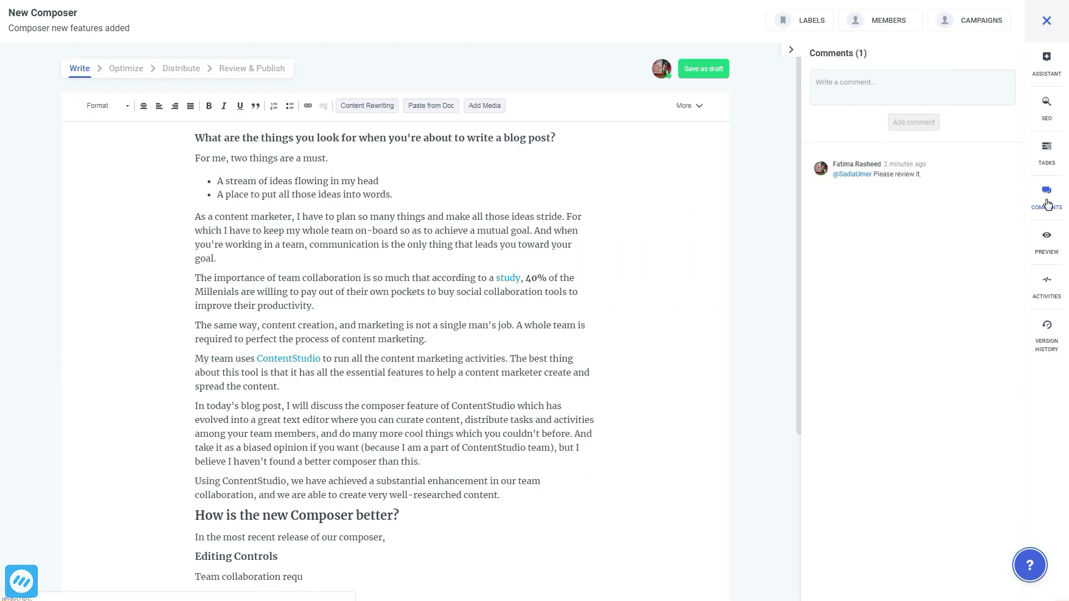
pyautogui.click(1051, 158)
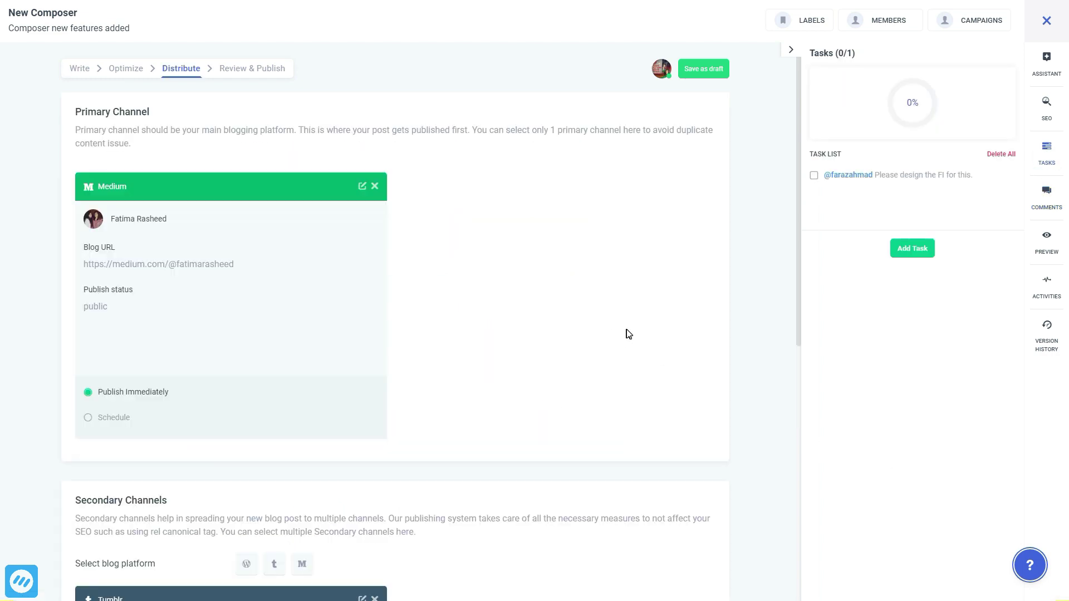
pyautogui.scroll(-3, 630, 335)
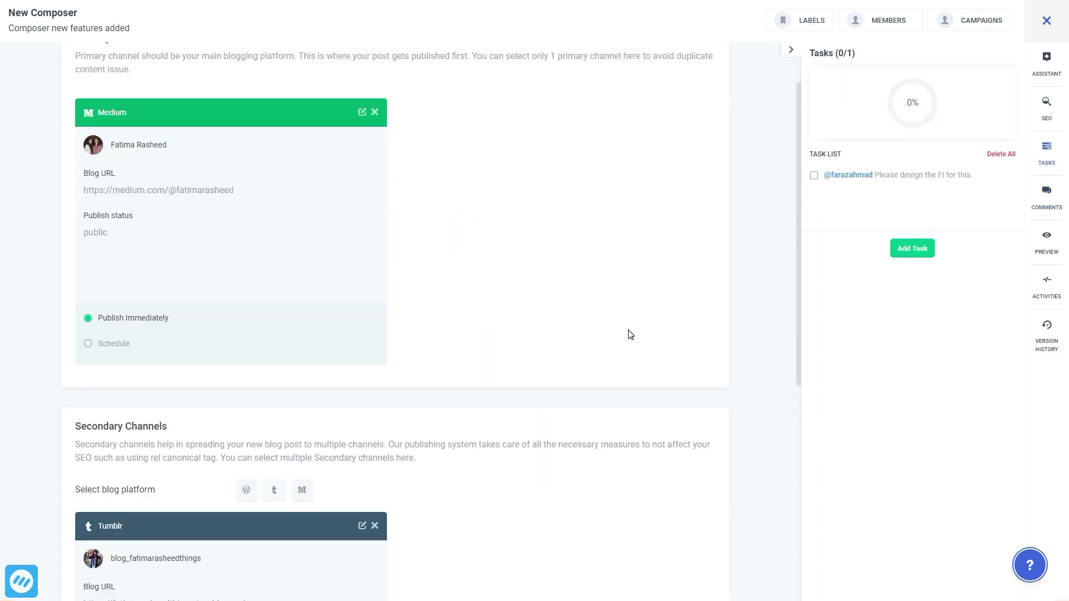
pyautogui.scroll(-3, 630, 334)
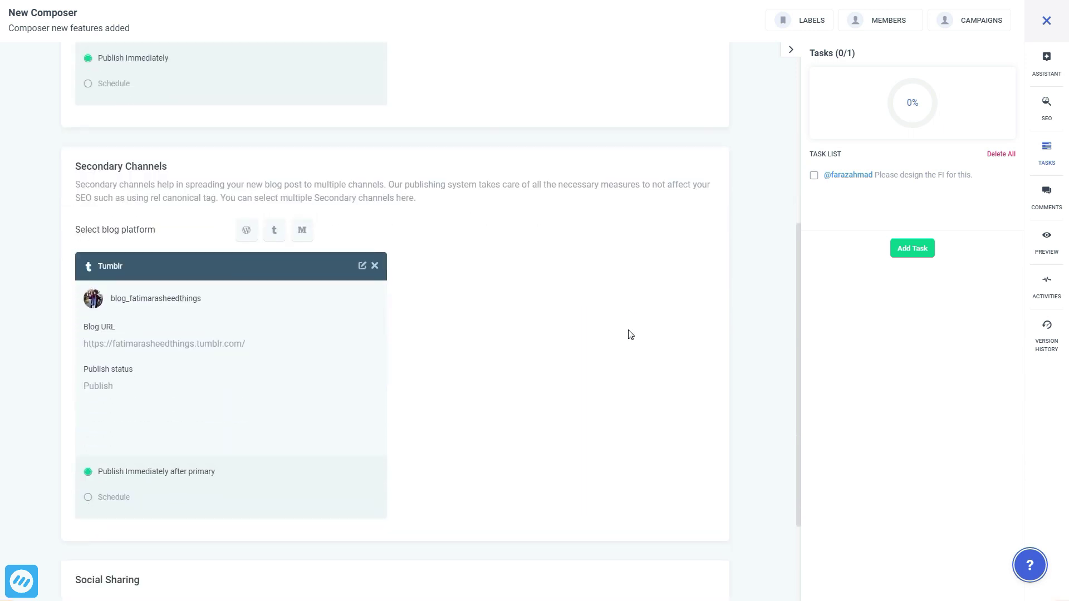
pyautogui.scroll(-3, 629, 334)
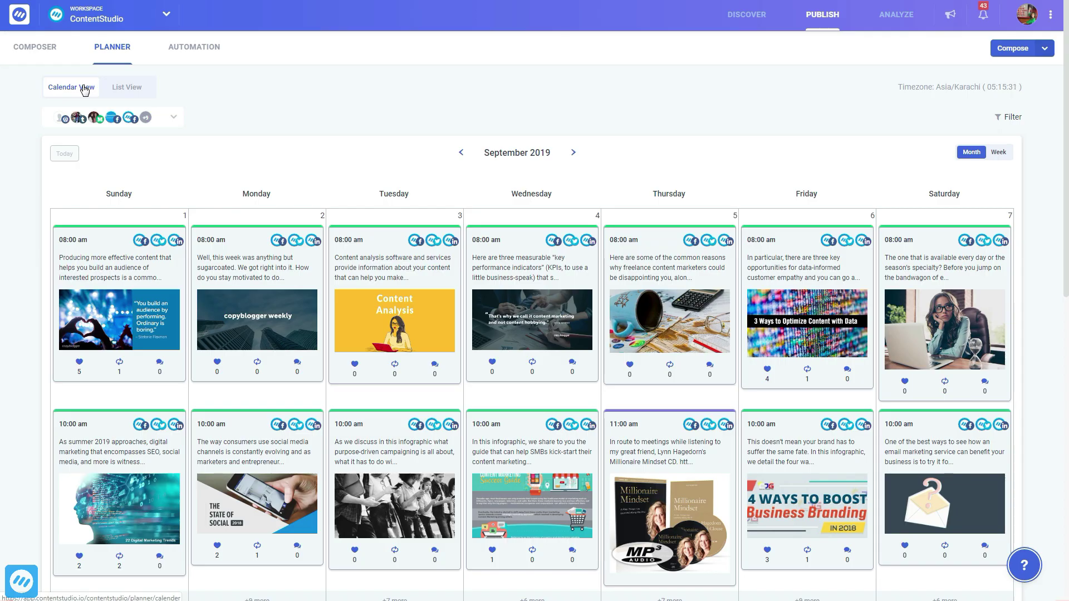
# Show planned posts in List View and open the post filter options.
pyautogui.click(130, 88)
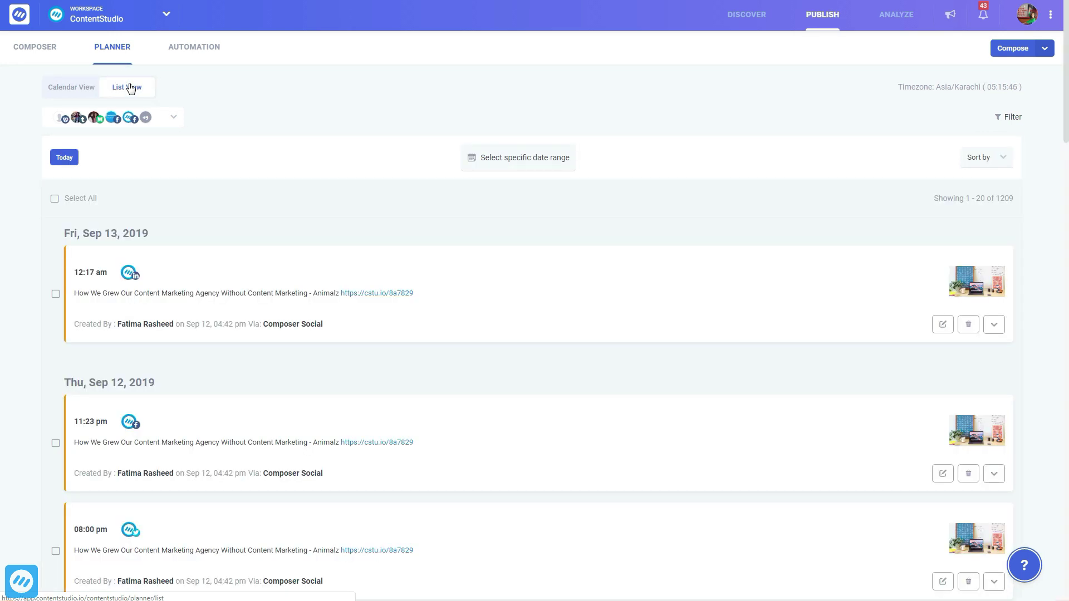
pyautogui.click(1007, 116)
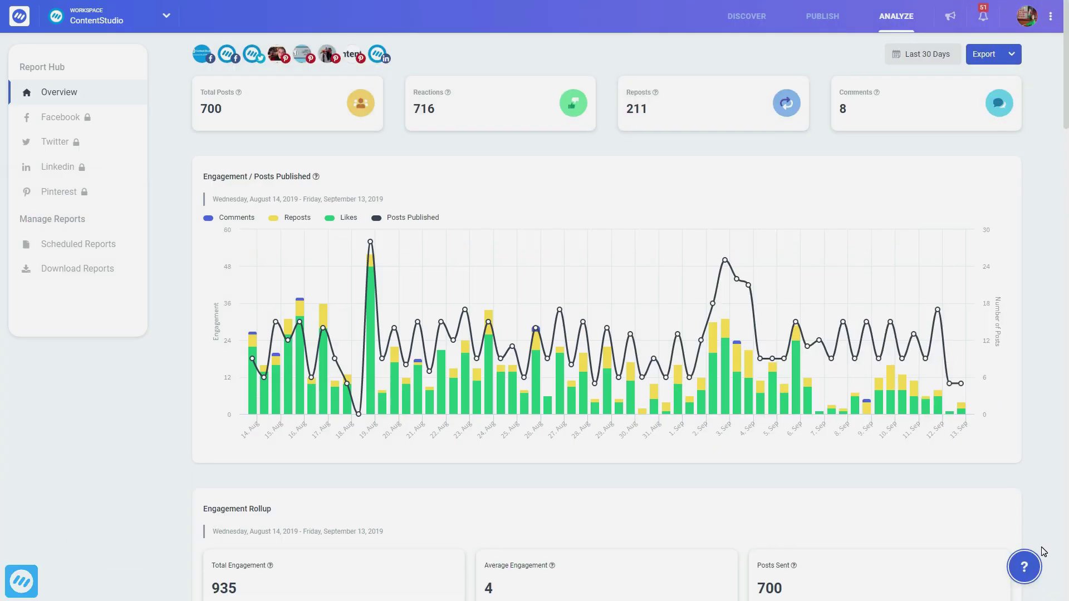
# Scroll through the overview report's engagement sections (935 engagements, 700 posts), then return to the top.
pyautogui.scroll(-3, 1043, 552)
pyautogui.scroll(-8, 1044, 551)
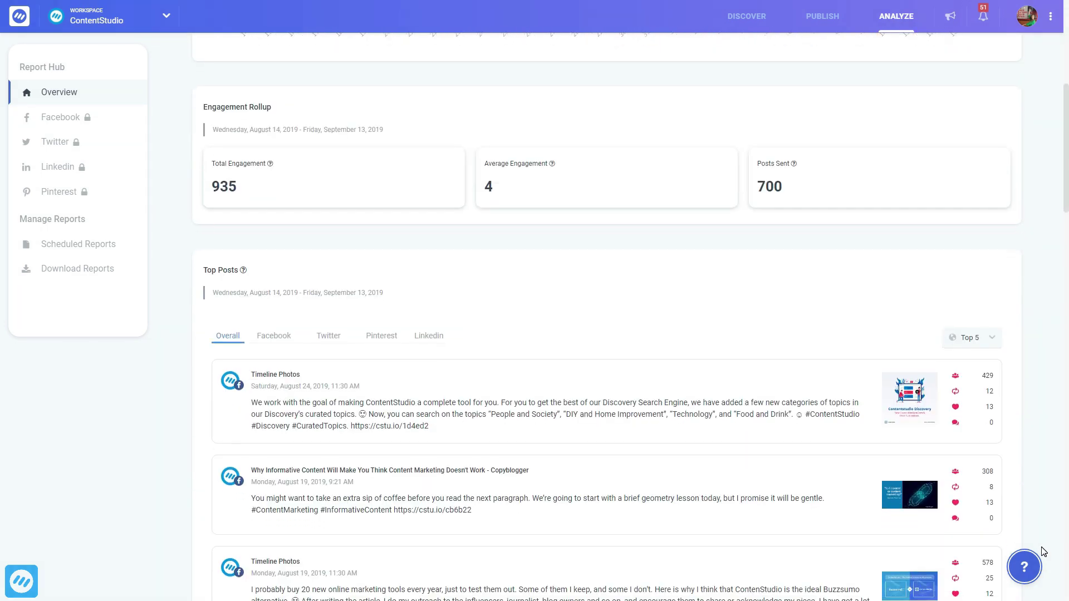
pyautogui.scroll(-10, 1043, 552)
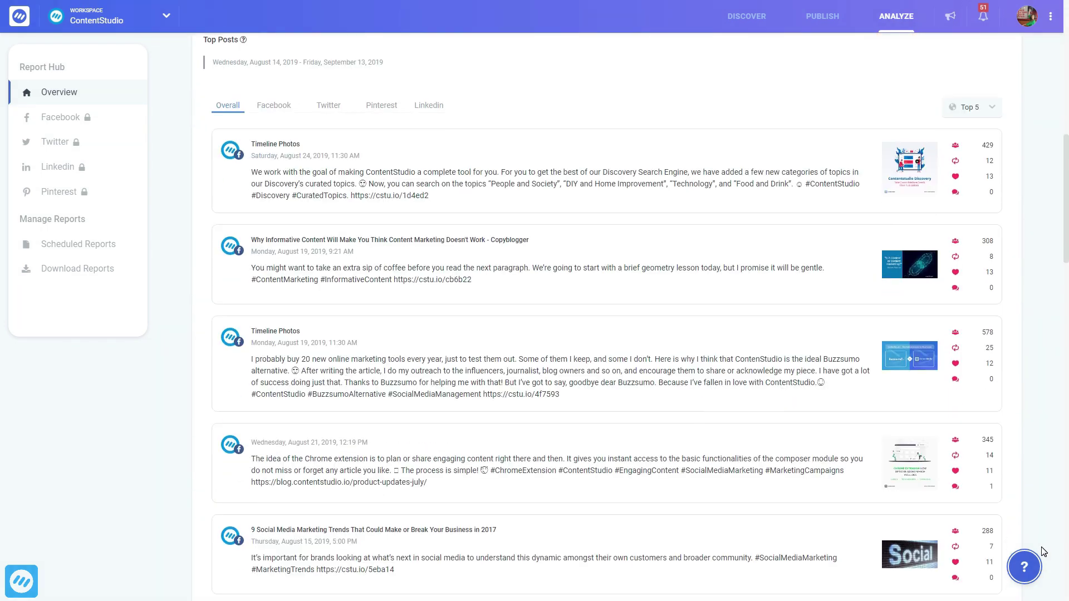
pyautogui.scroll(-2, 1043, 552)
pyautogui.scroll(-10, 1043, 552)
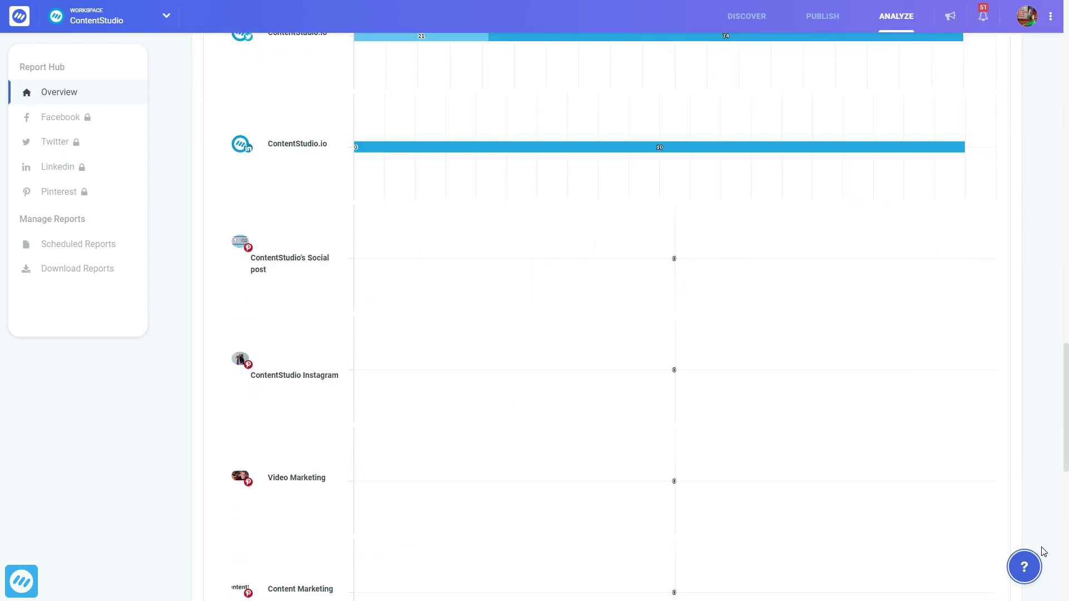
pyautogui.scroll(-6, 1043, 552)
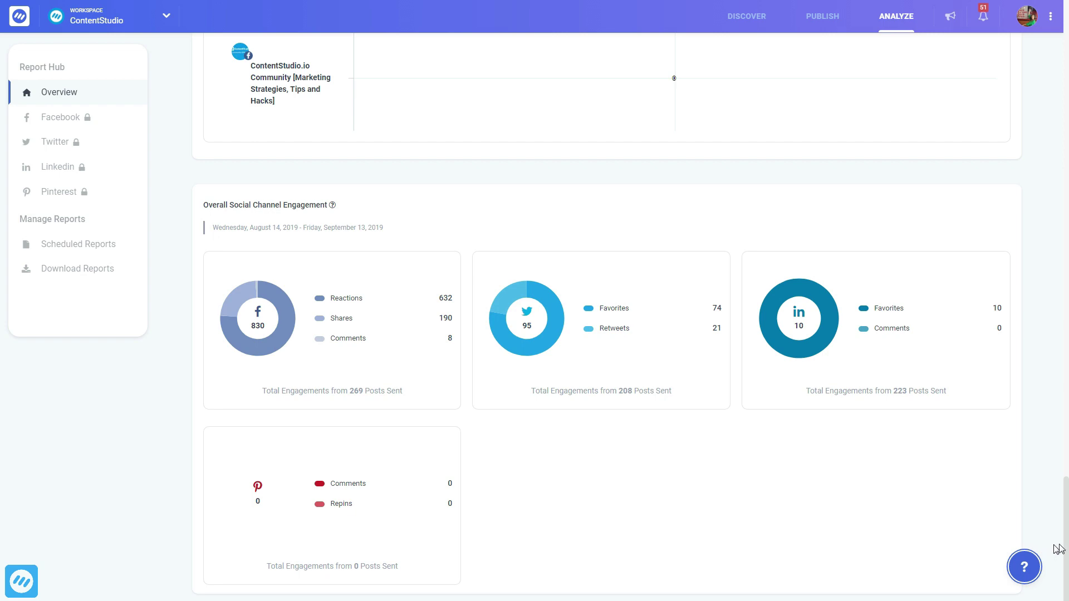
pyautogui.moveTo(1065, 548); pyautogui.dragTo(1037, 55)
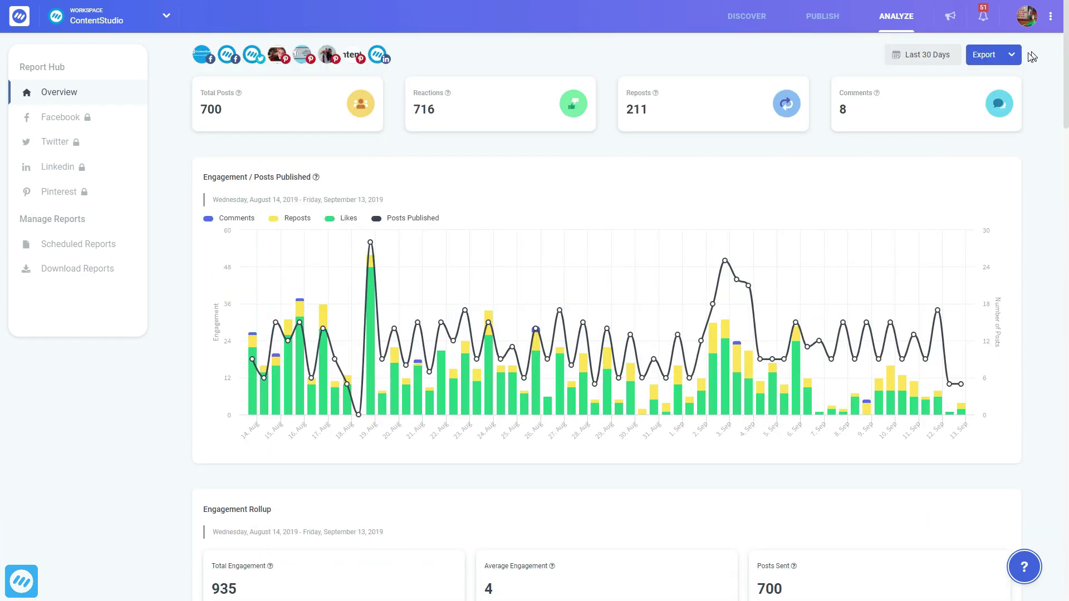
# Send the overview report as a PDF after pasting the recipient's e-mail address into Email To.
pyautogui.click(1012, 55)
pyautogui.click(971, 105)
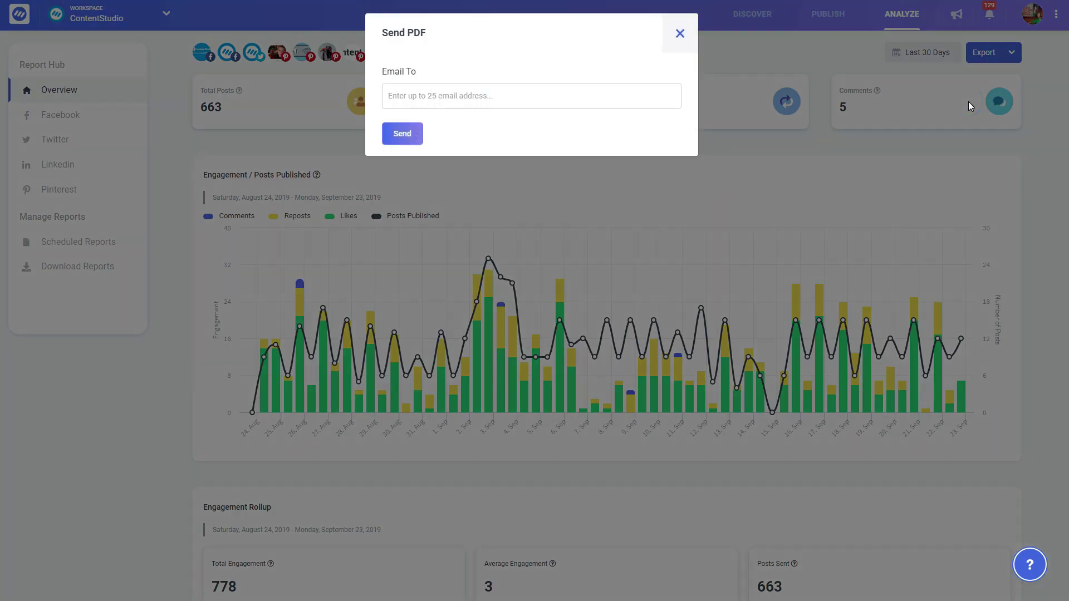
pyautogui.click(522, 89)
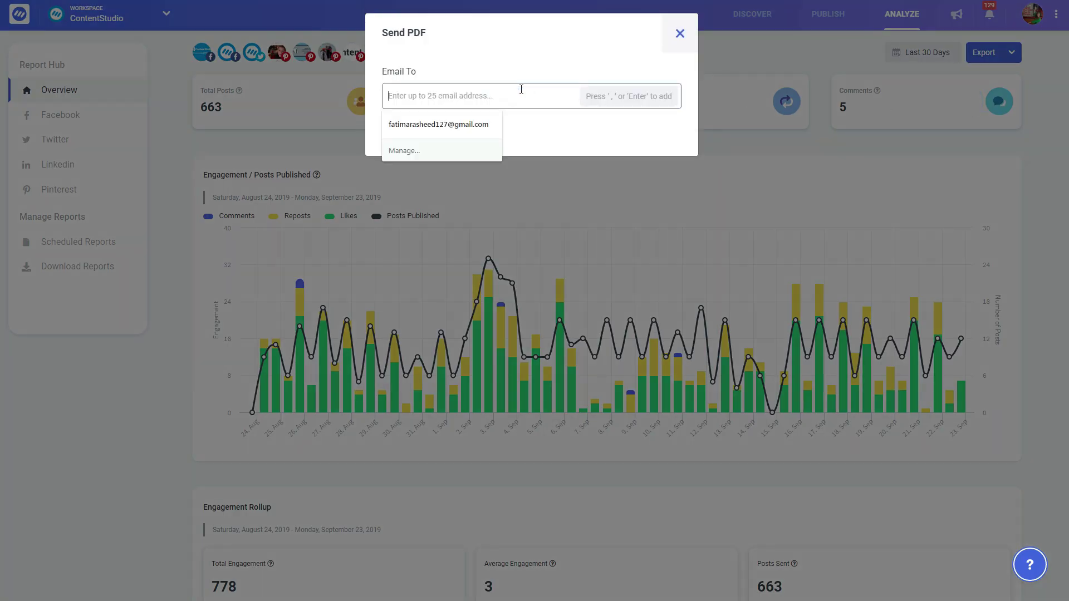
pyautogui.hotkey('ctrl', 'v')
pyautogui.press('Return')
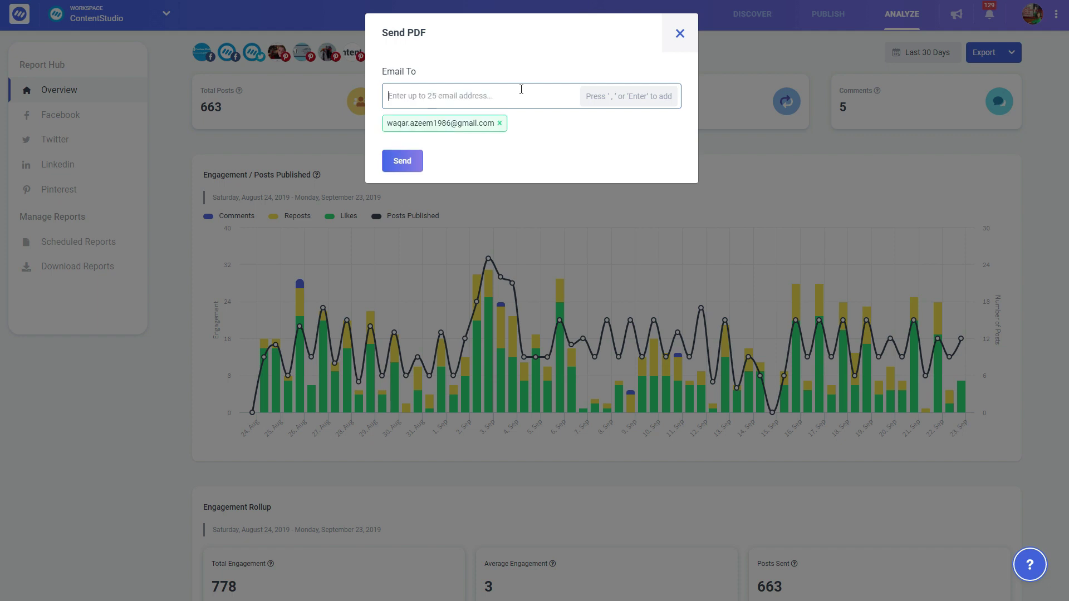
pyautogui.click(404, 161)
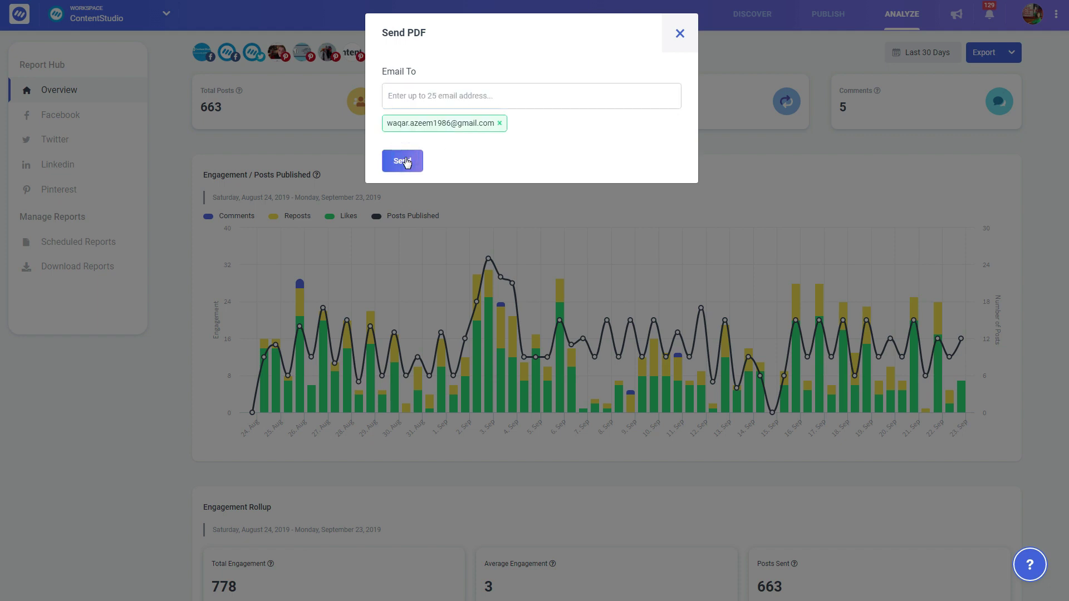